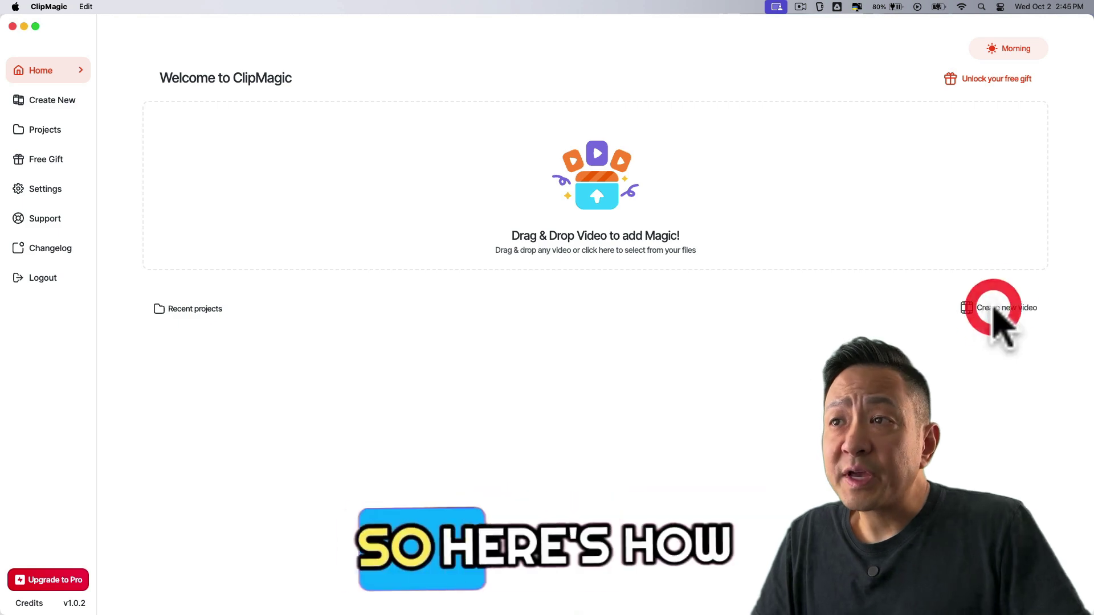
# Import ClipMagicReview.mp4 and scroll through the language list, keeping English.
pyautogui.click(695, 257)
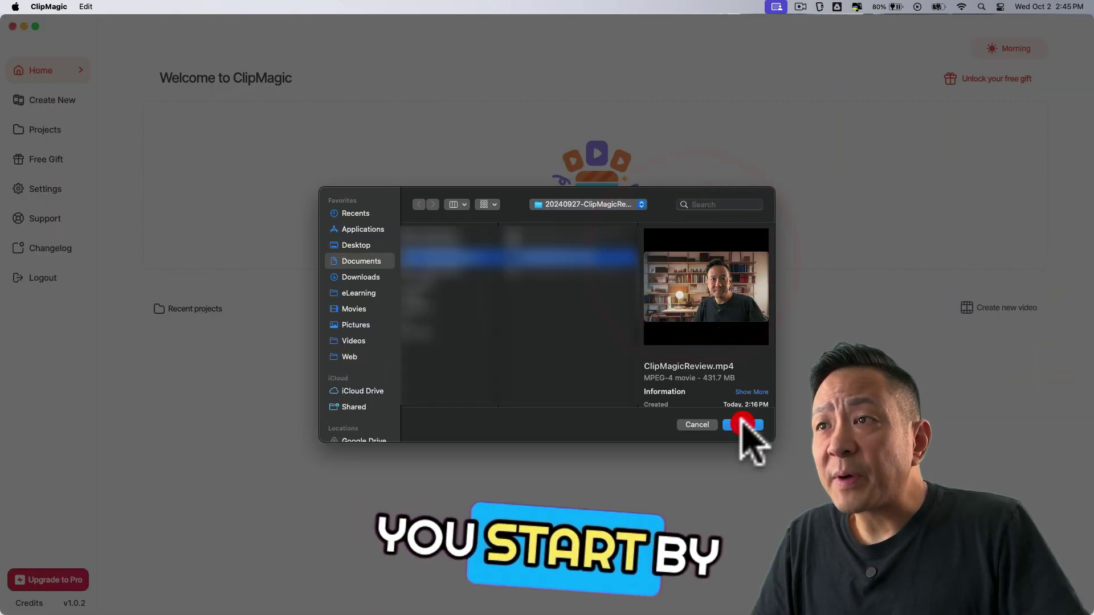
pyautogui.click(740, 425)
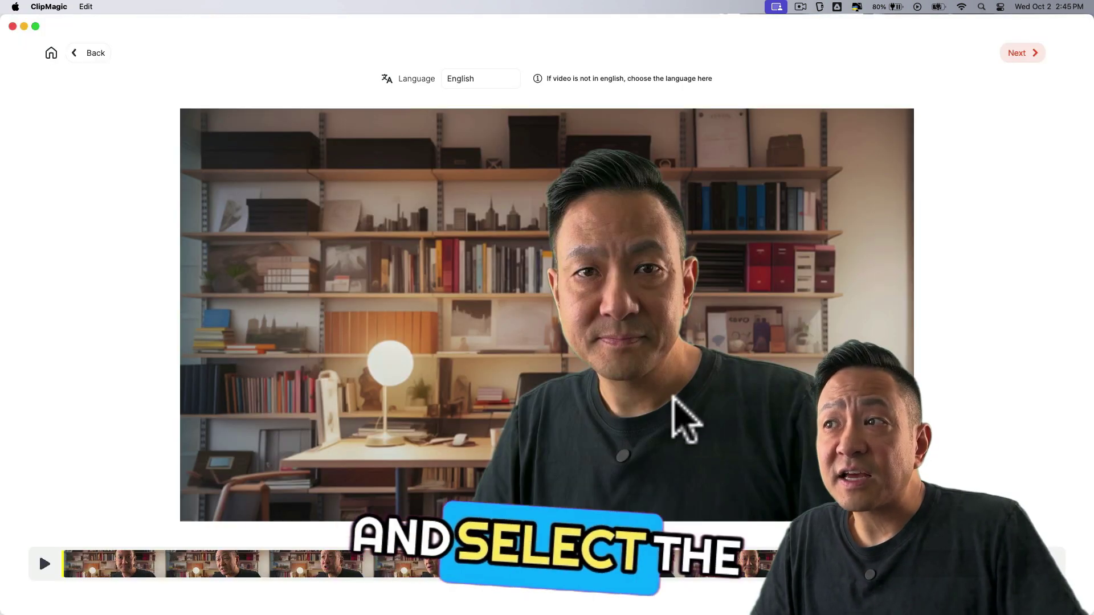
pyautogui.click(487, 80)
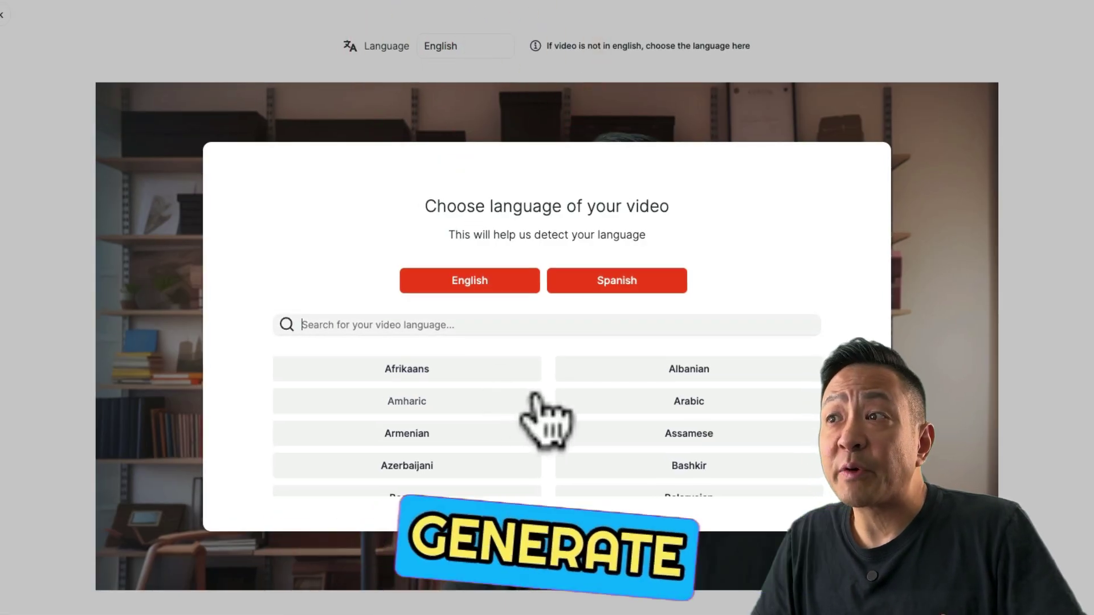
pyautogui.scroll(-5, 535, 399)
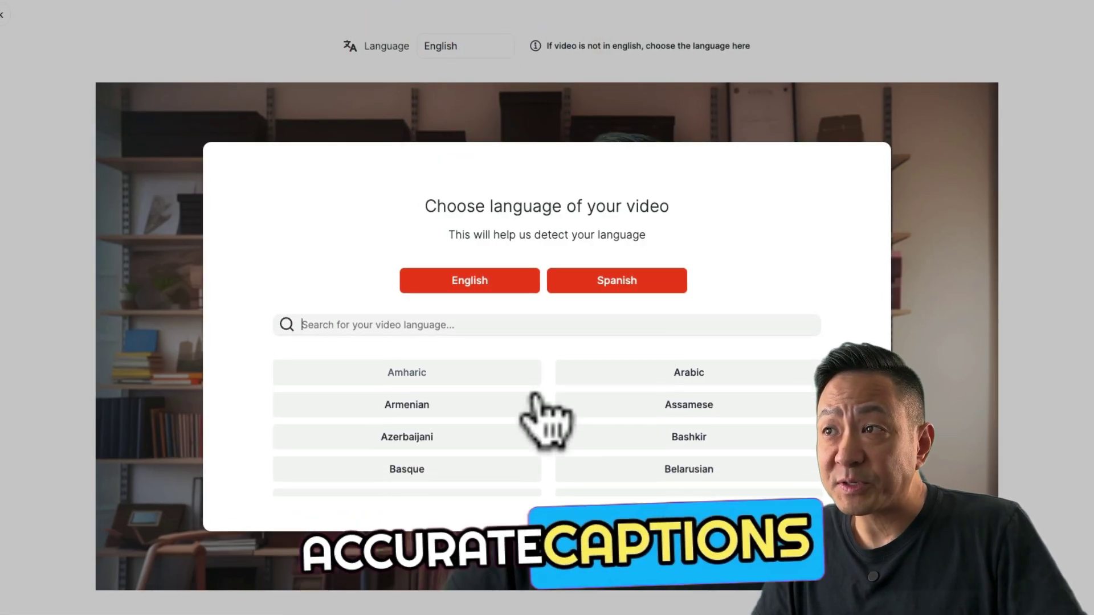
pyautogui.scroll(-15, 538, 402)
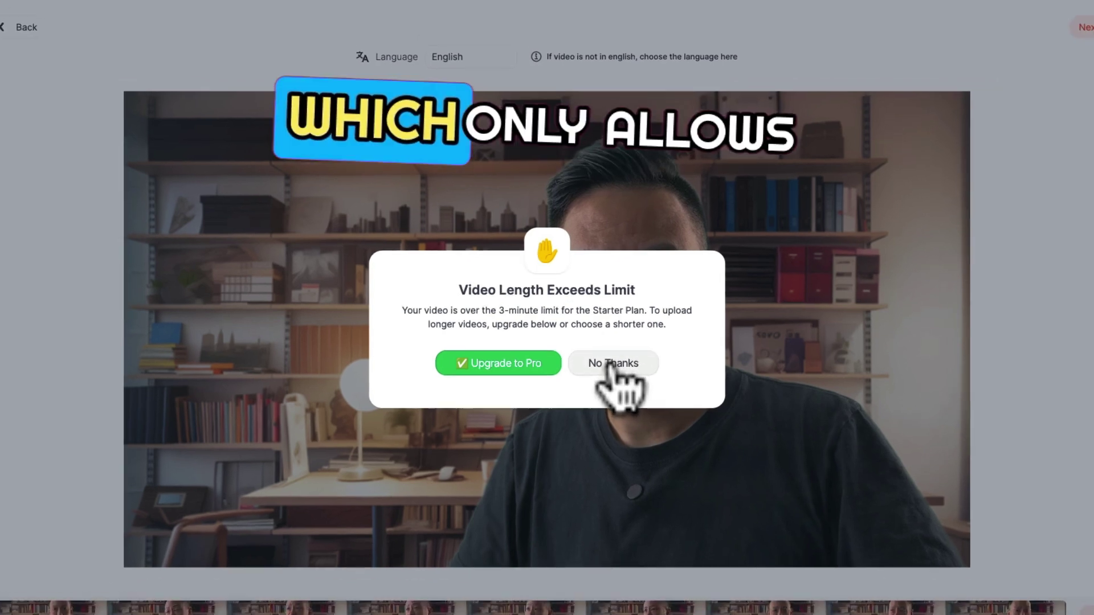
# Decline the upgrade, trim the clip to its opening section, and continue to caption generation.
pyautogui.click(616, 374)
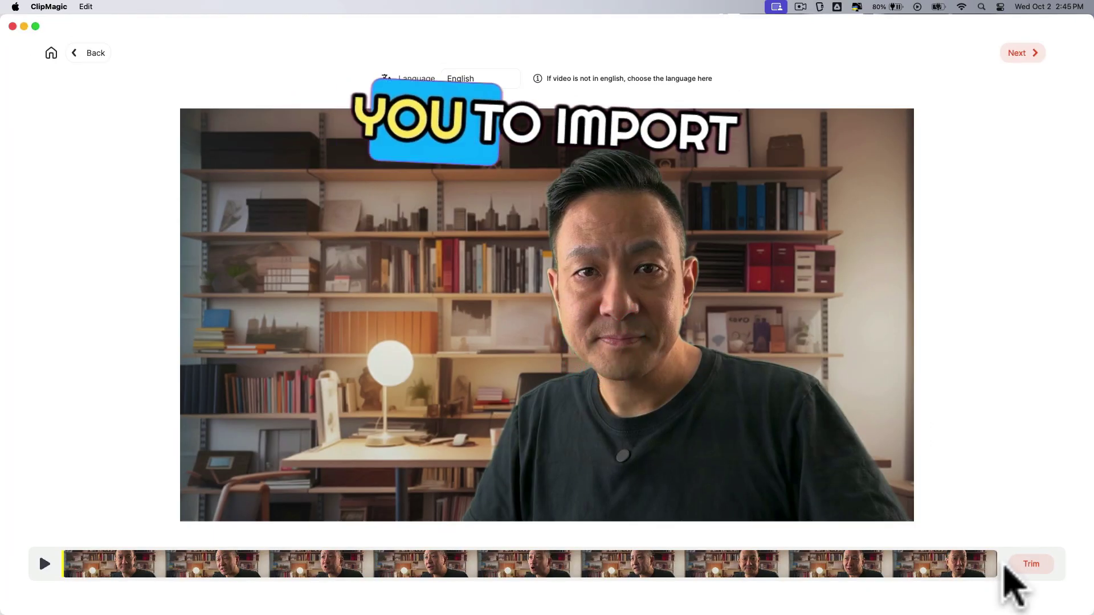
pyautogui.click(1031, 565)
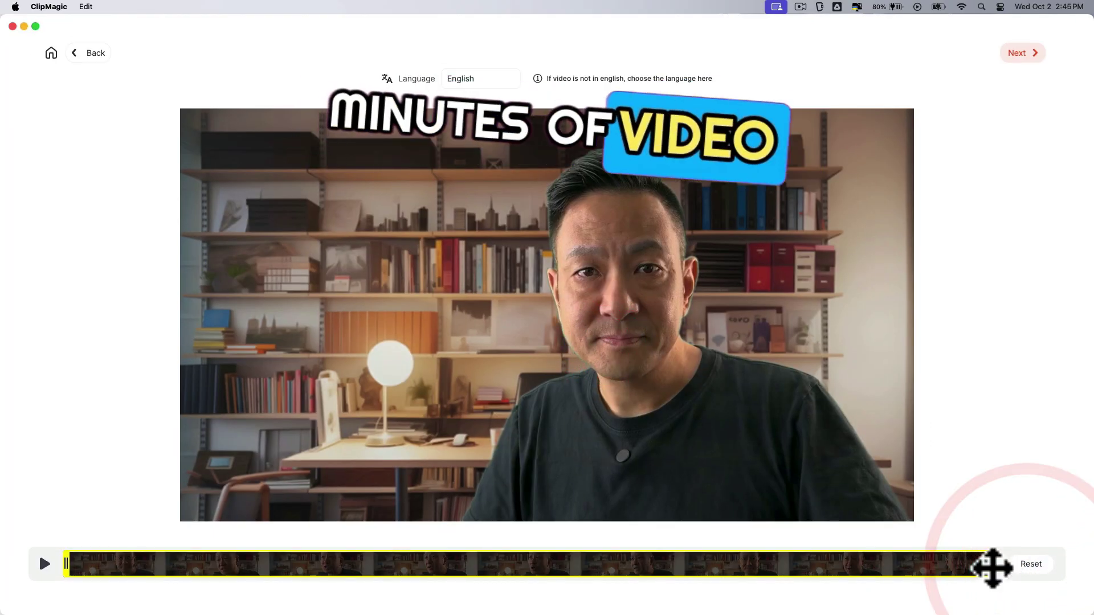
pyautogui.moveTo(792, 541); pyautogui.dragTo(172, 538)
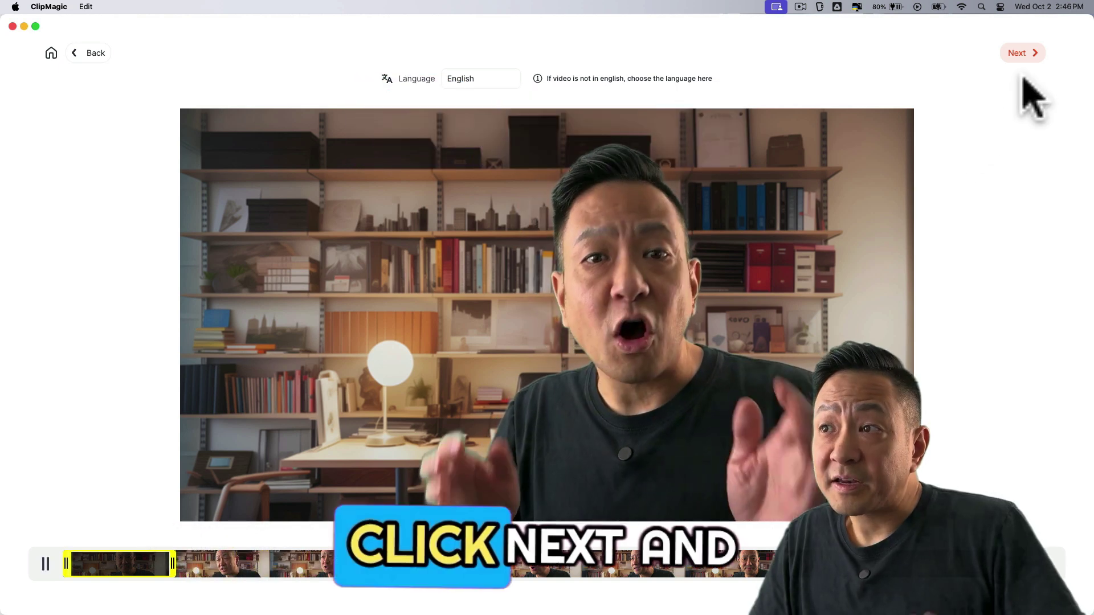
pyautogui.click(1019, 54)
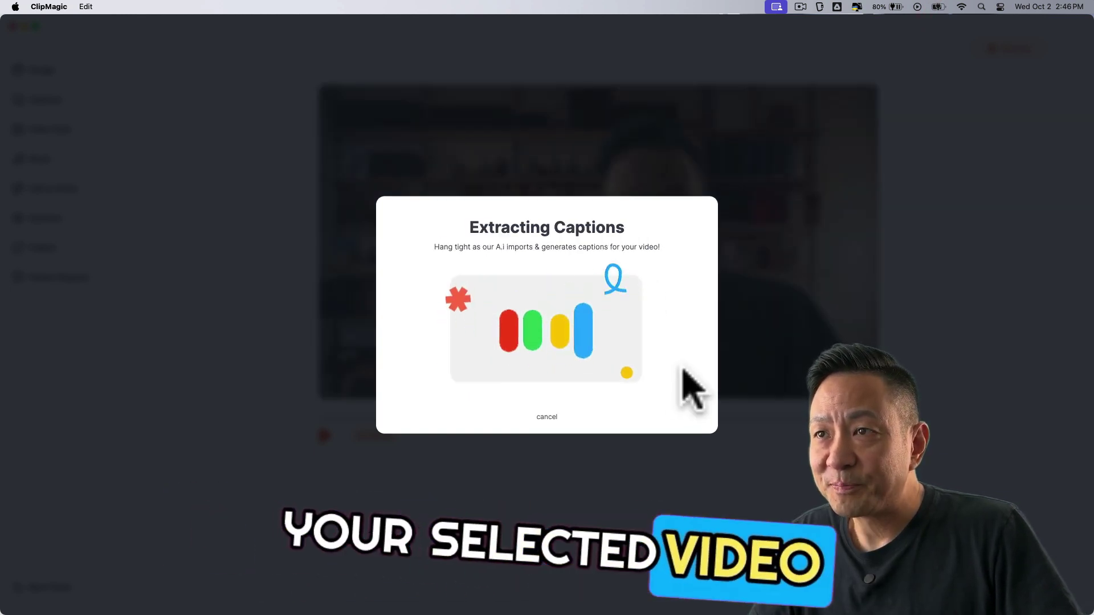
# Play, then pause, the preview of the clip with its AI-generated captions.
pyautogui.click(324, 436)
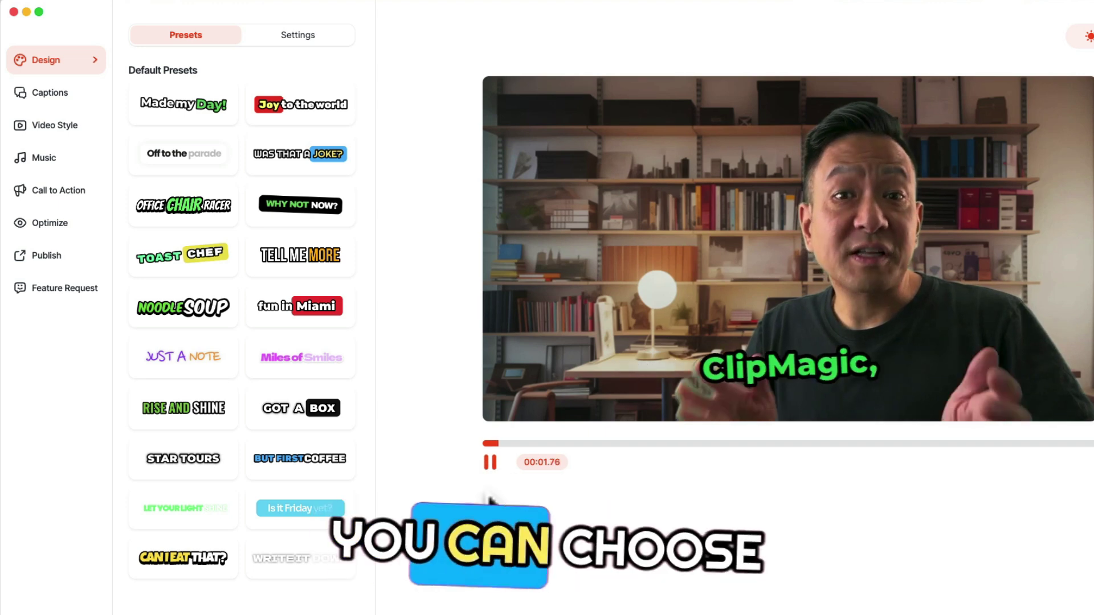
pyautogui.click(489, 462)
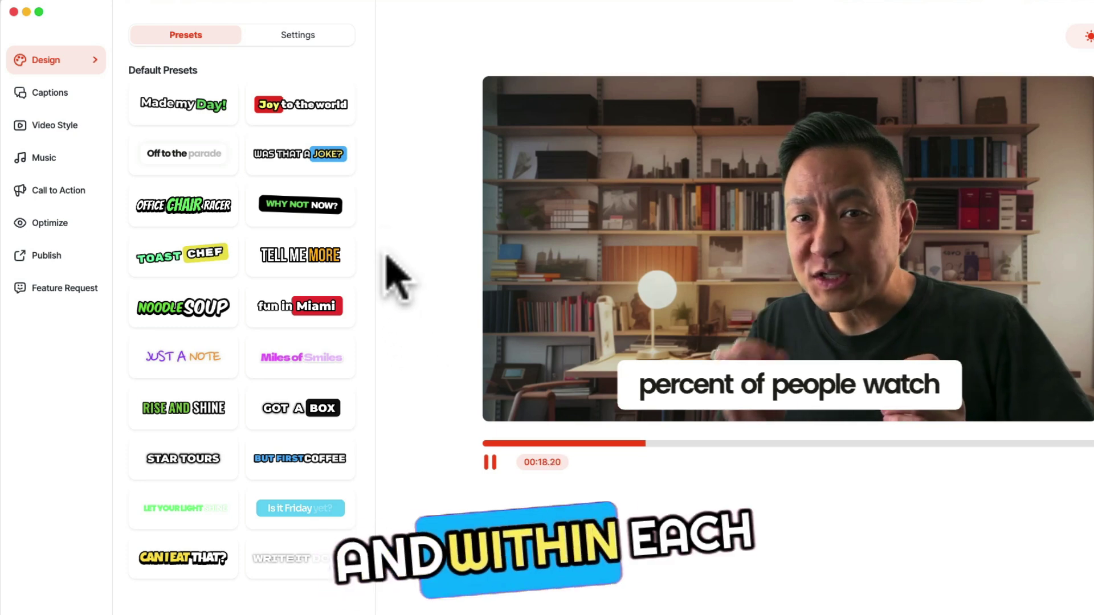
# Review the caption Settings, expanding Animation and Background colour options, then collapse them.
pyautogui.click(294, 36)
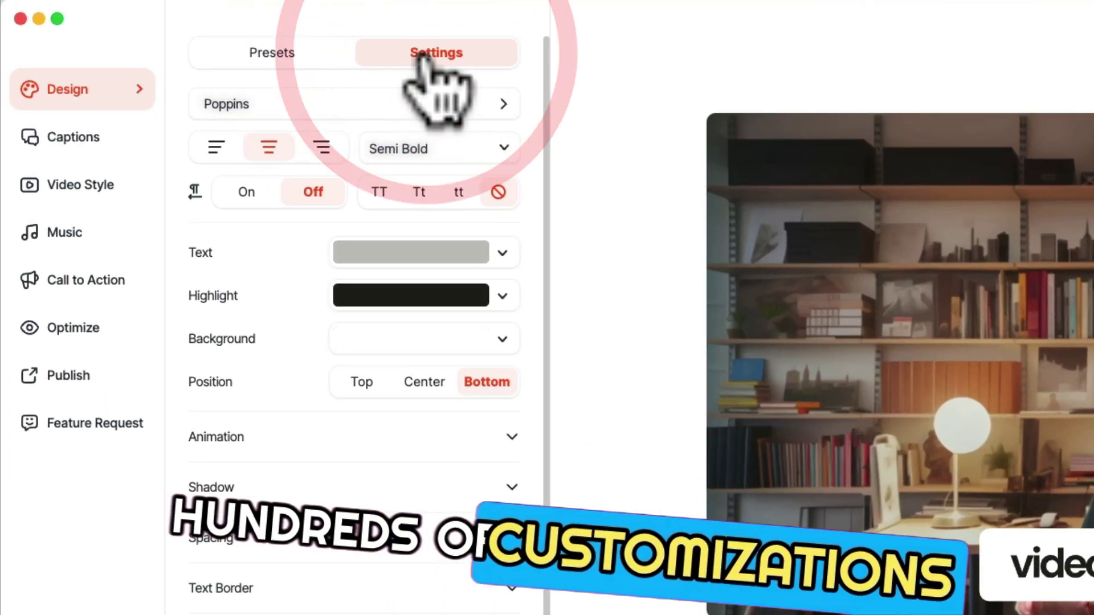
pyautogui.scroll(-2, 223, 485)
pyautogui.scroll(1, 262, 570)
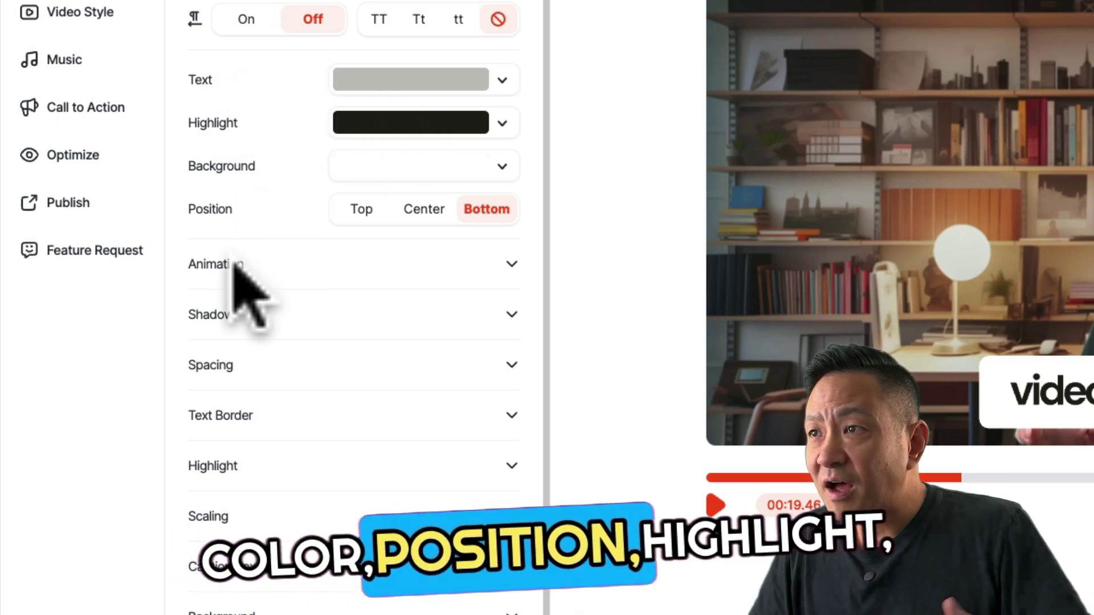
pyautogui.click(511, 265)
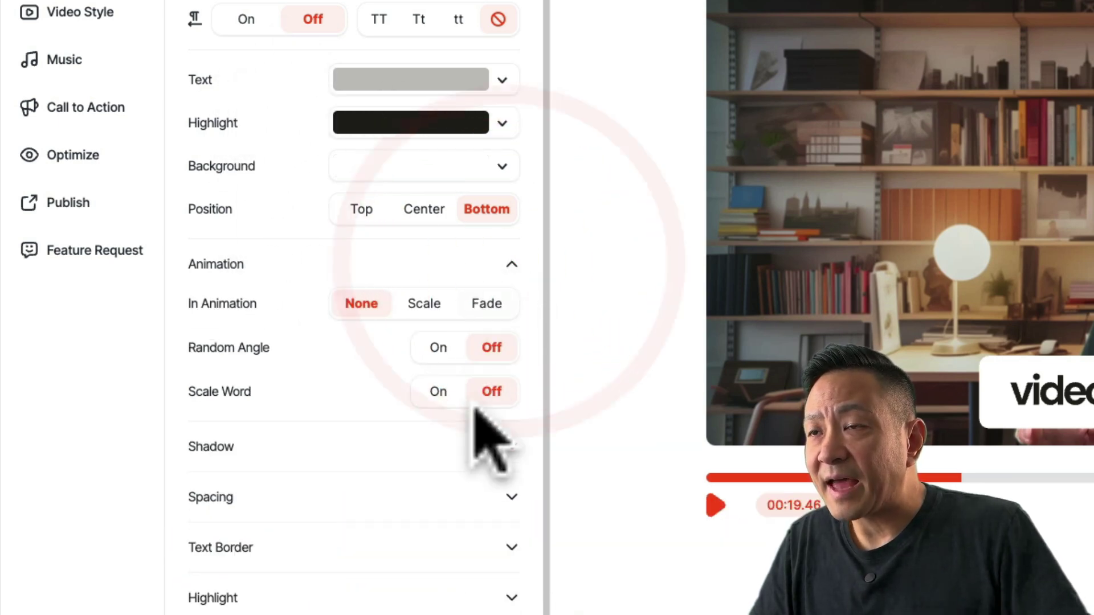
pyautogui.click(502, 167)
pyautogui.click(503, 166)
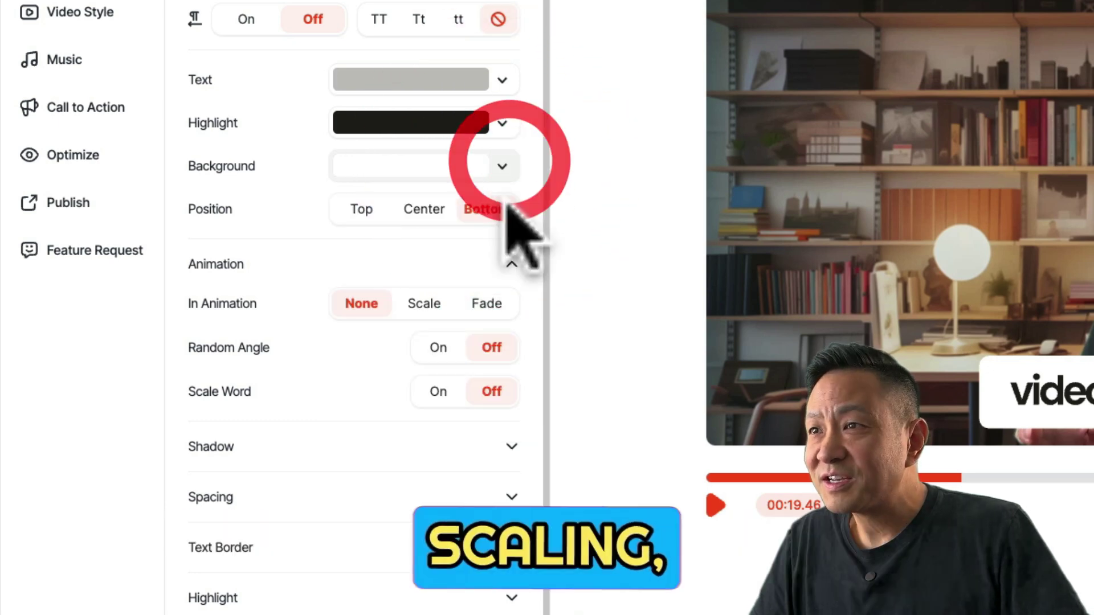
pyautogui.click(511, 265)
# Scroll down to Save As Preset, then show the list of timed captions.
pyautogui.scroll(-3, 478, 342)
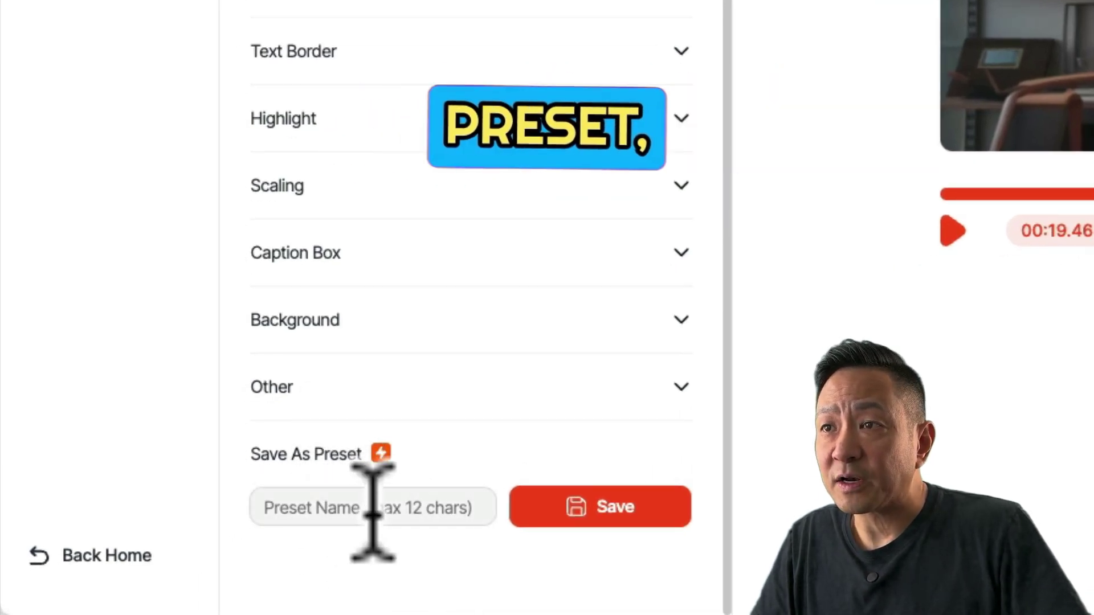
pyautogui.click(372, 513)
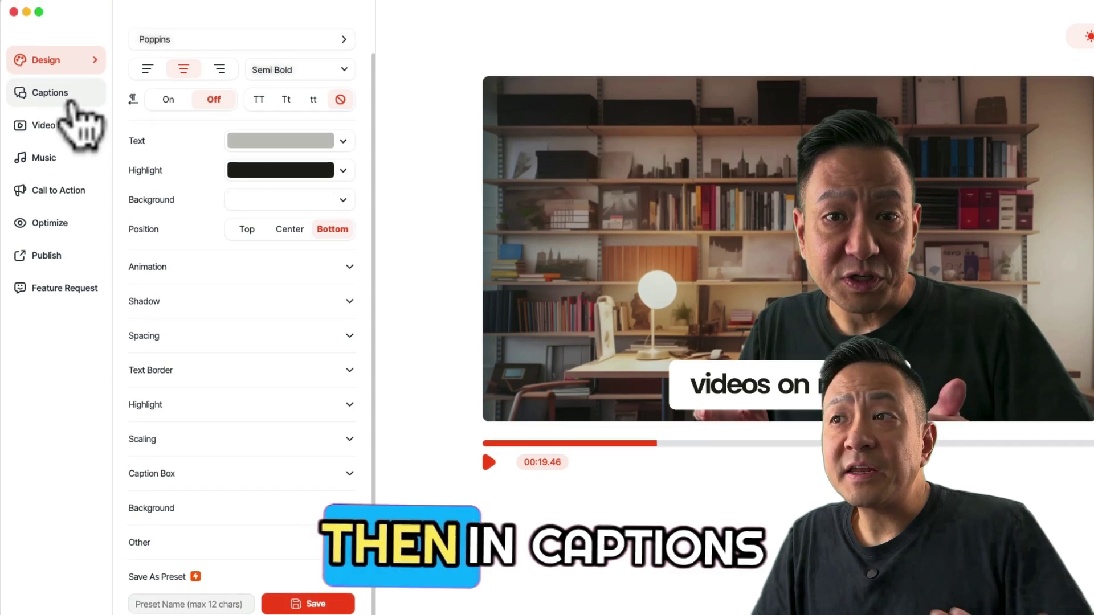
pyautogui.click(51, 47)
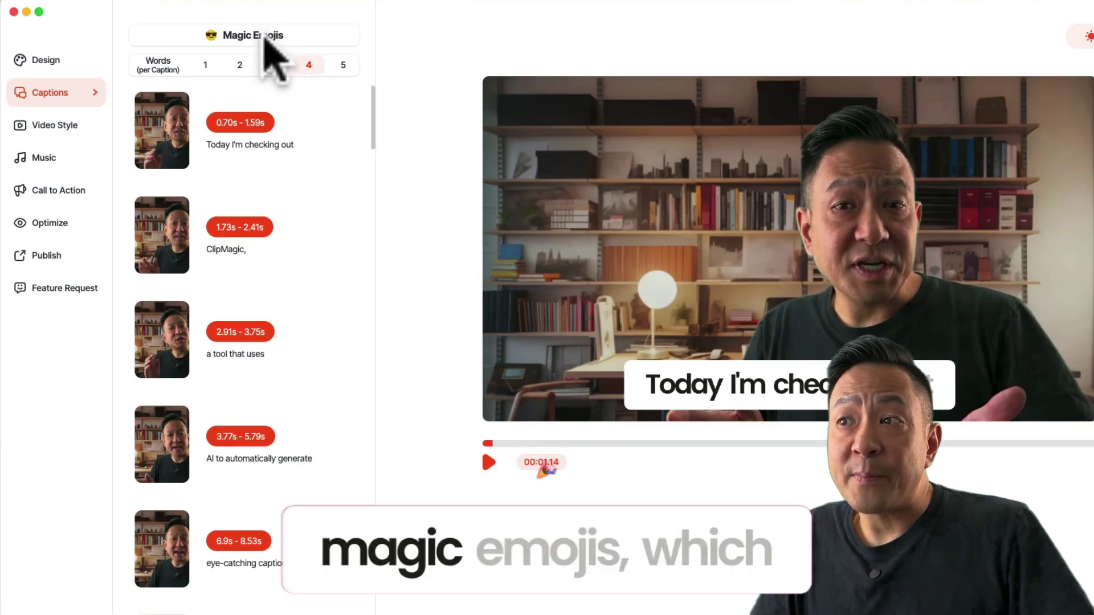
# Generate Magic Emojis across the captions and open the first caption's text for editing.
pyautogui.click(264, 37)
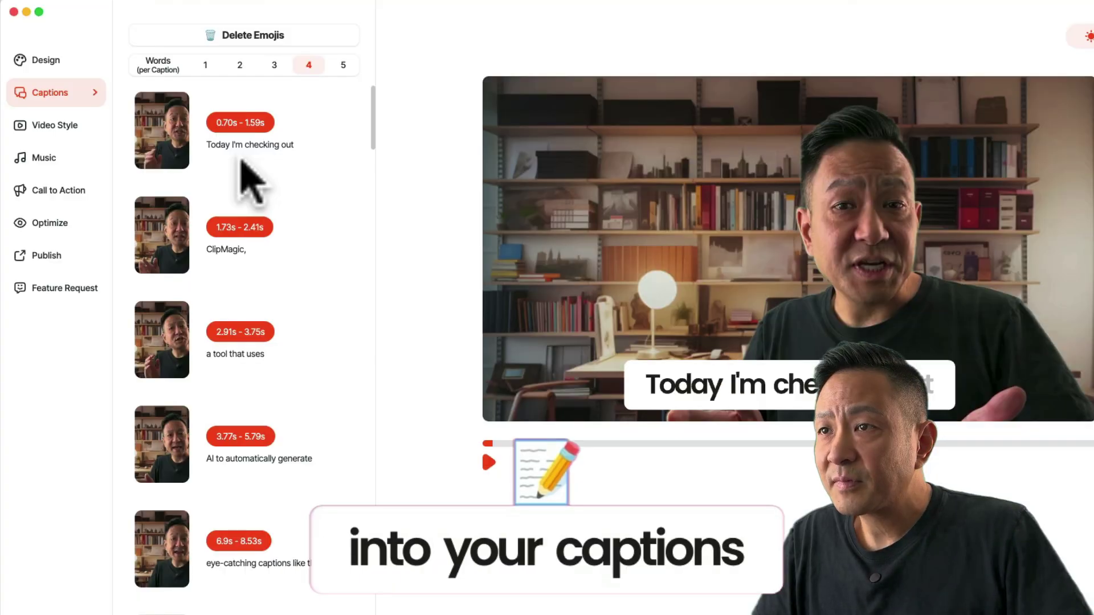
pyautogui.click(261, 144)
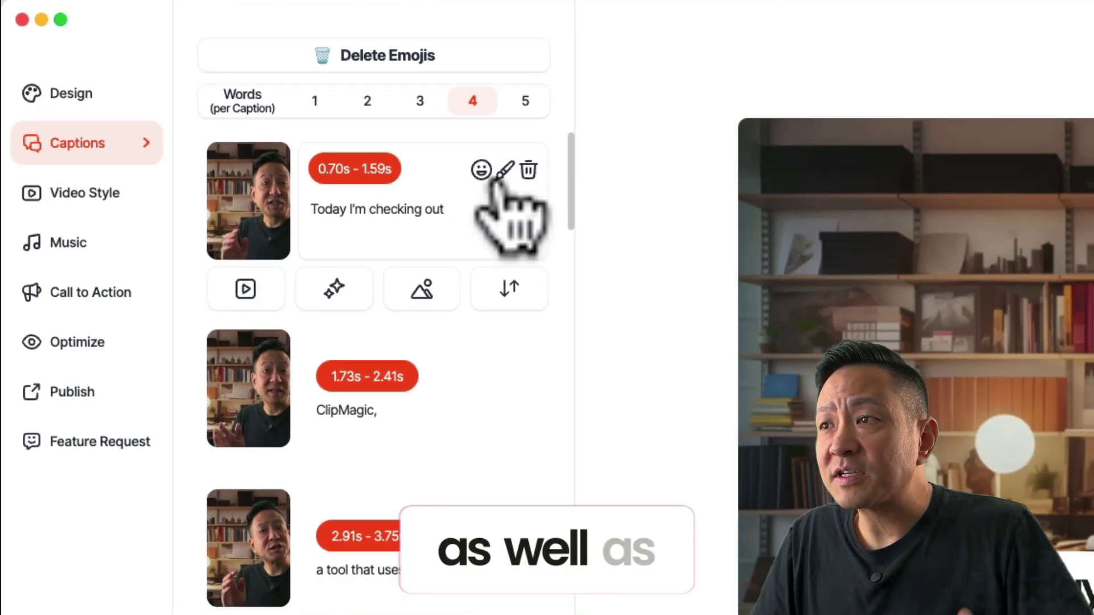
# Look over the first caption's individual style options, then close them.
pyautogui.click(661, 225)
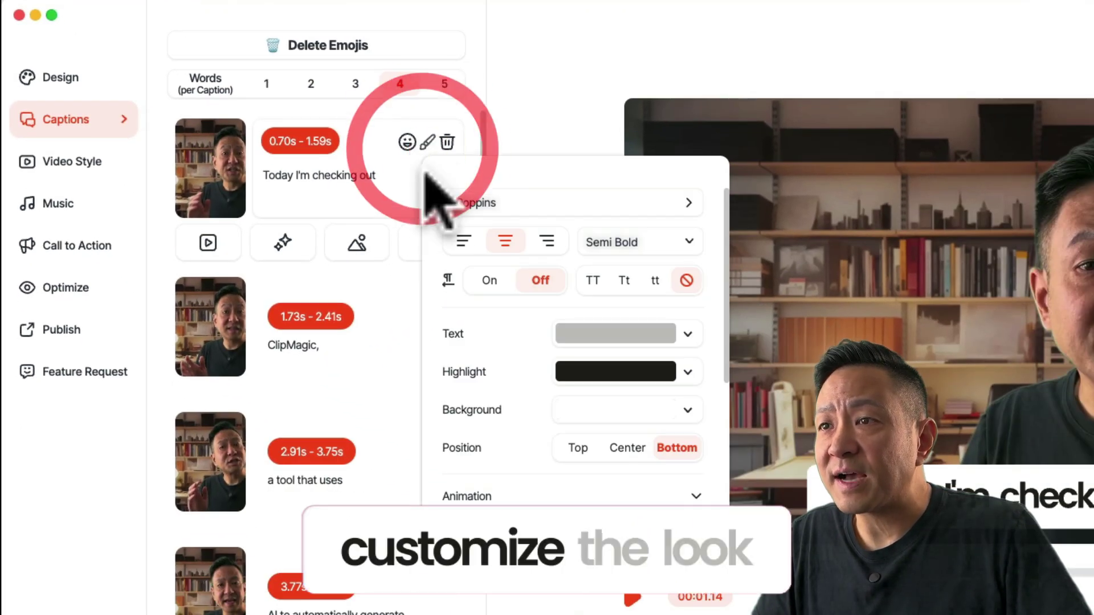
pyautogui.scroll(-6, 664, 370)
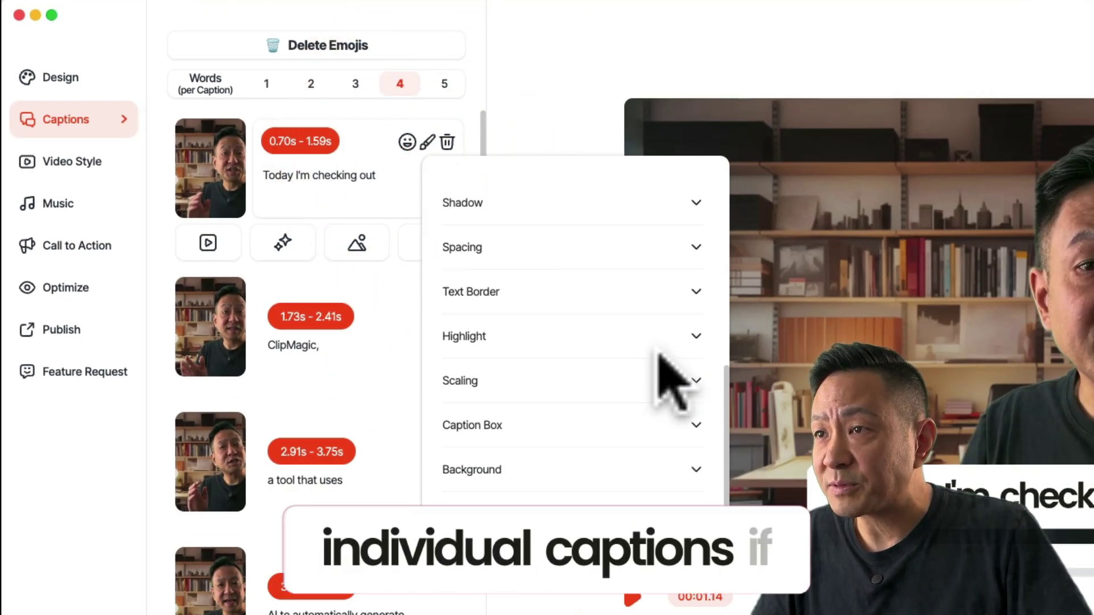
pyautogui.scroll(4, 672, 382)
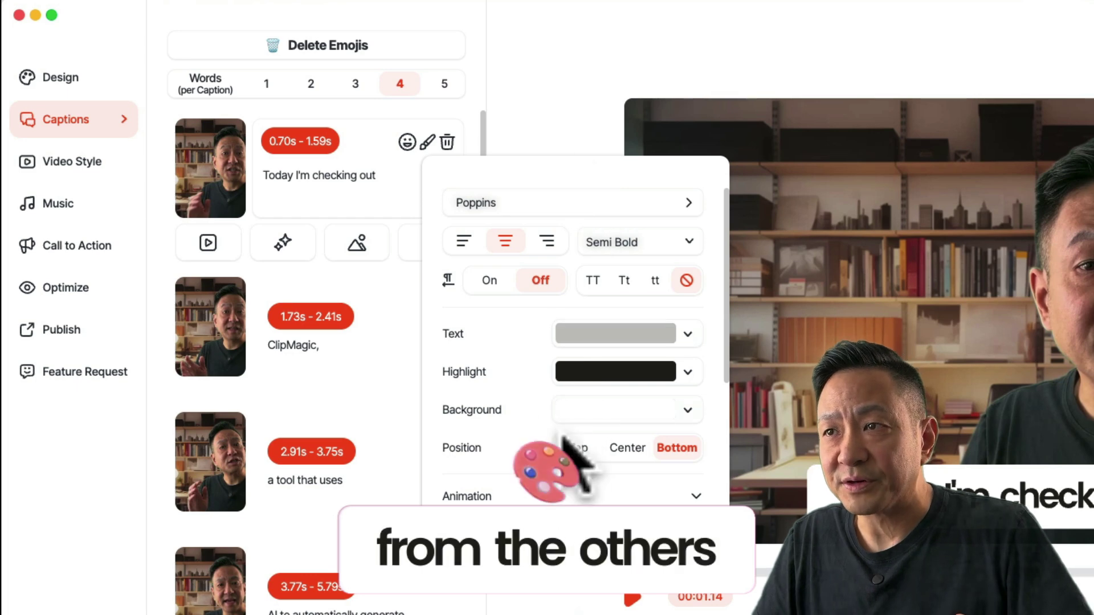
pyautogui.scroll(-3, 564, 434)
pyautogui.click(384, 181)
# Use the first caption's emoji and B-roll options to reach the Free Media library.
pyautogui.click(407, 143)
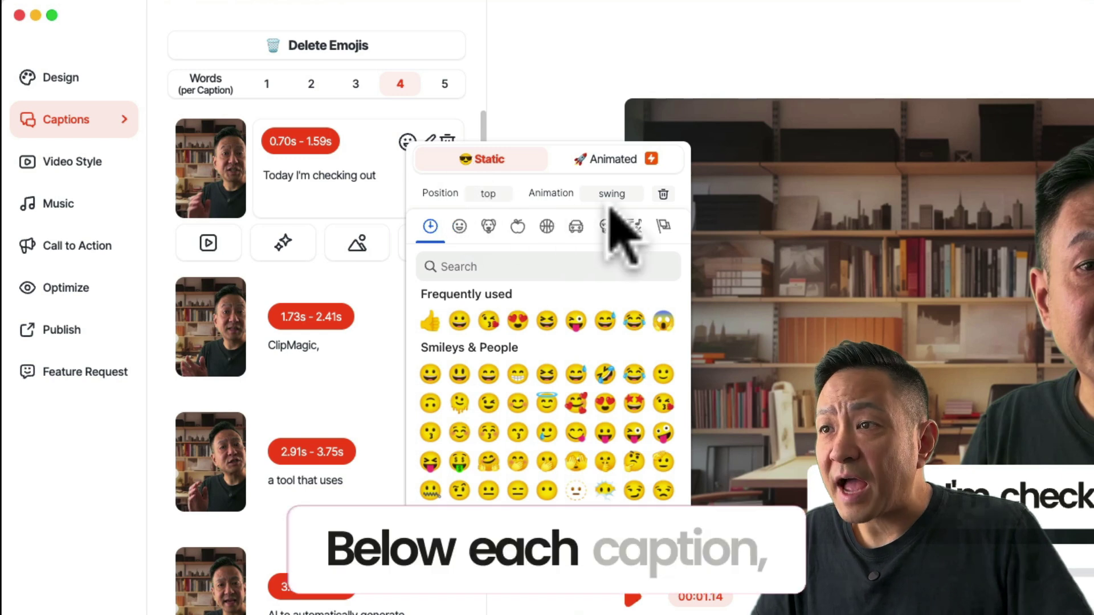
pyautogui.click(357, 244)
pyautogui.click(322, 319)
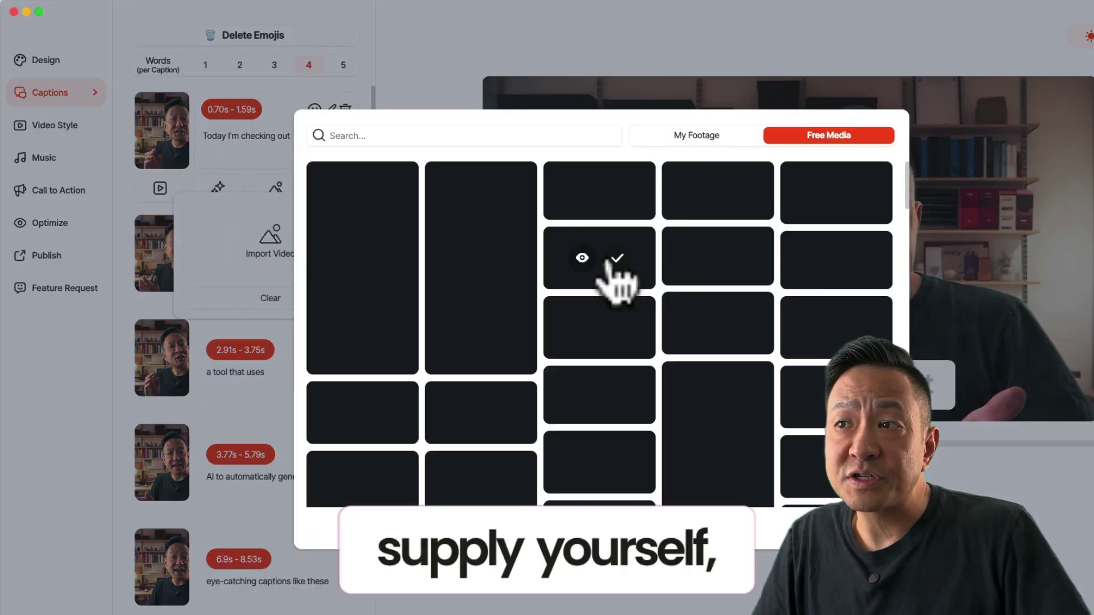
# Scroll through the Free Media stock clips, then close the B-roll picker.
pyautogui.scroll(-5, 610, 336)
pyautogui.scroll(-15, 613, 347)
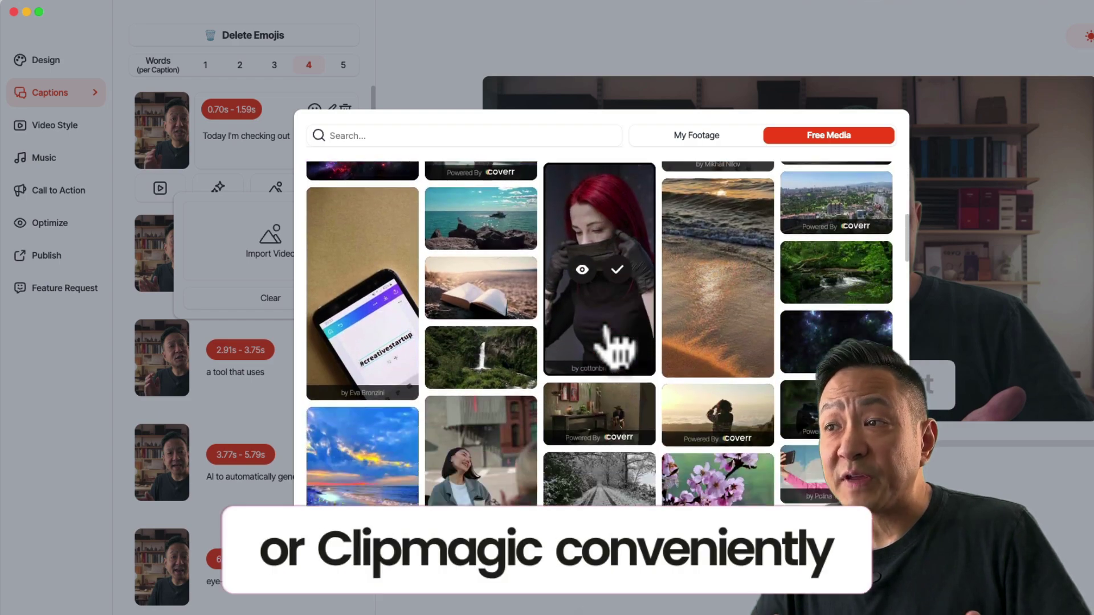
pyautogui.scroll(-10, 614, 351)
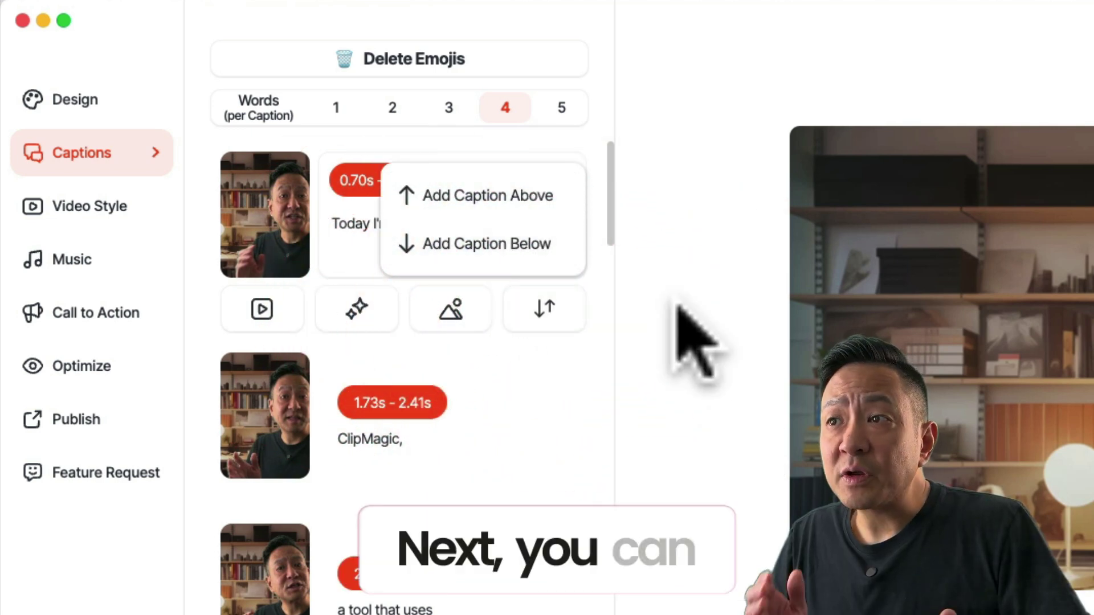
# Browse the Video Style templates, then show the Music track categories like Cinematic and Classical.
pyautogui.click(86, 206)
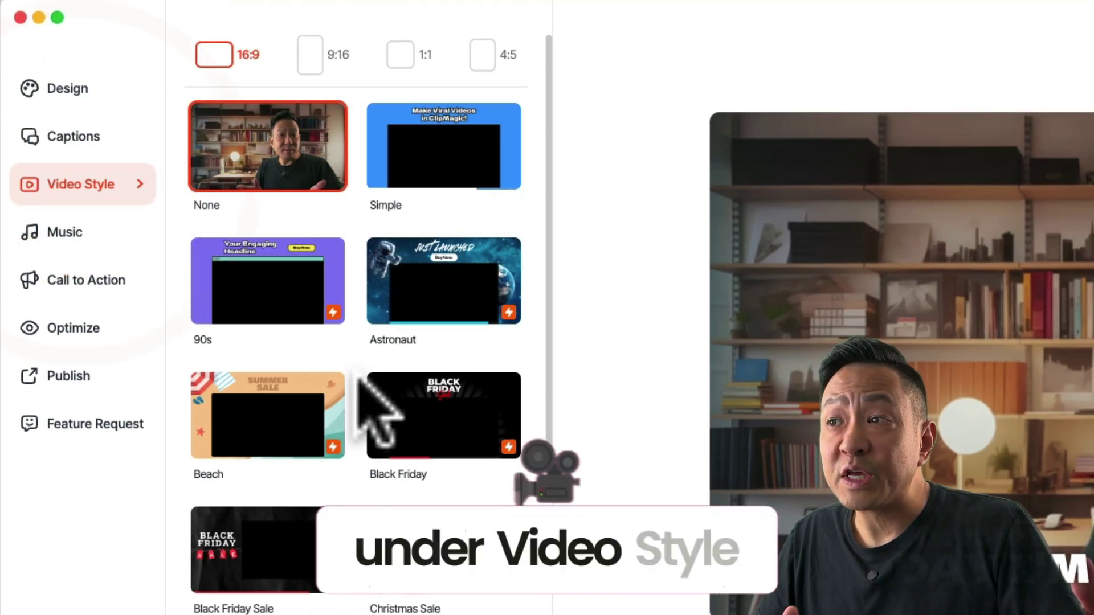
pyautogui.scroll(-15, 399, 268)
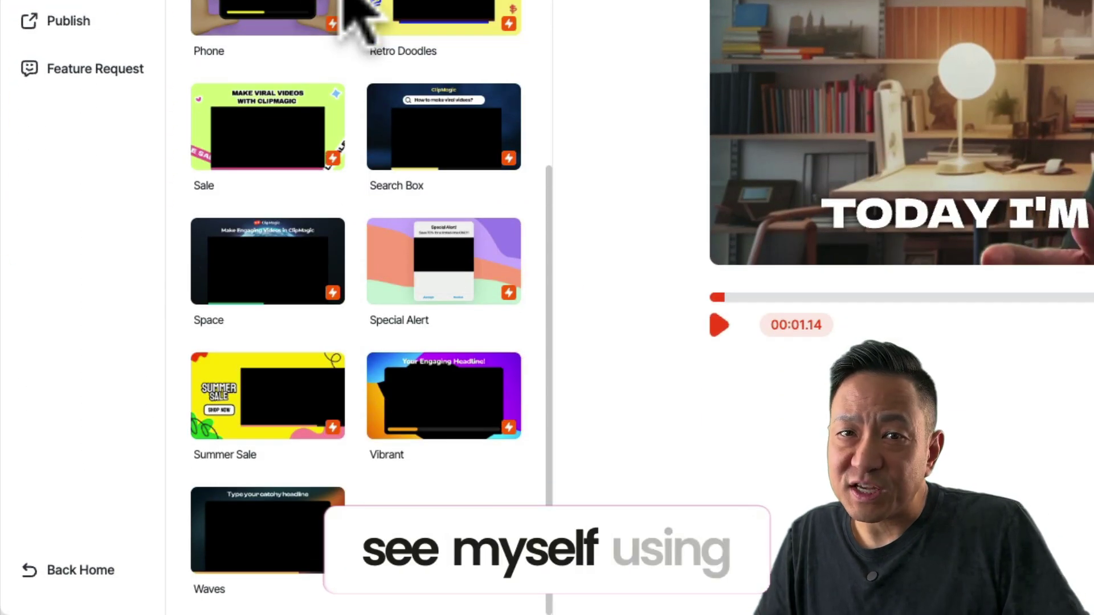
pyautogui.scroll(15, 353, 17)
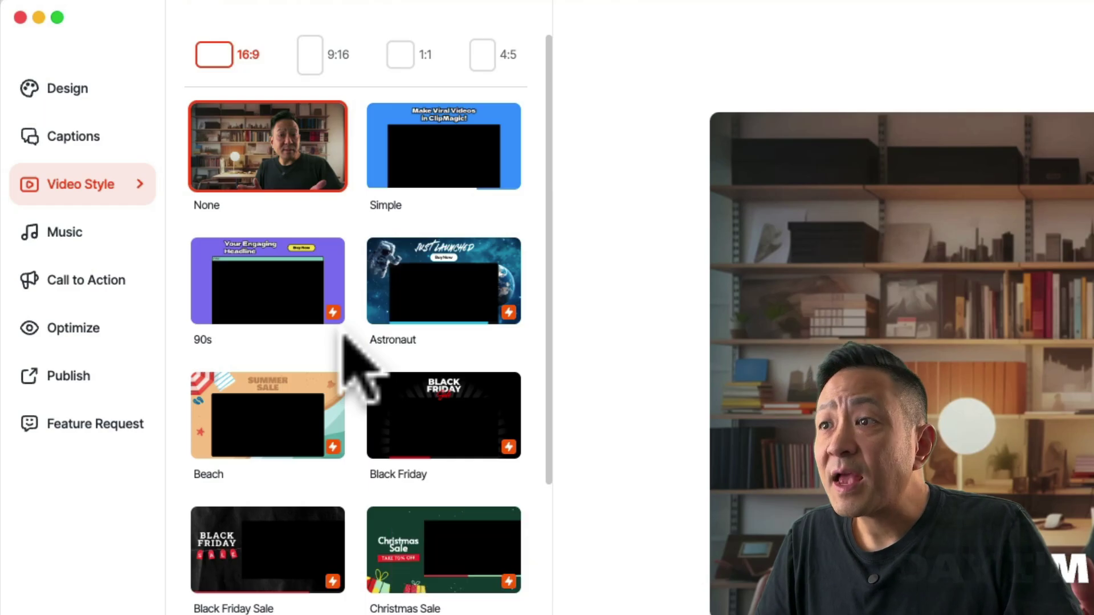
pyautogui.scroll(-10, 354, 366)
pyautogui.scroll(-15, 342, 347)
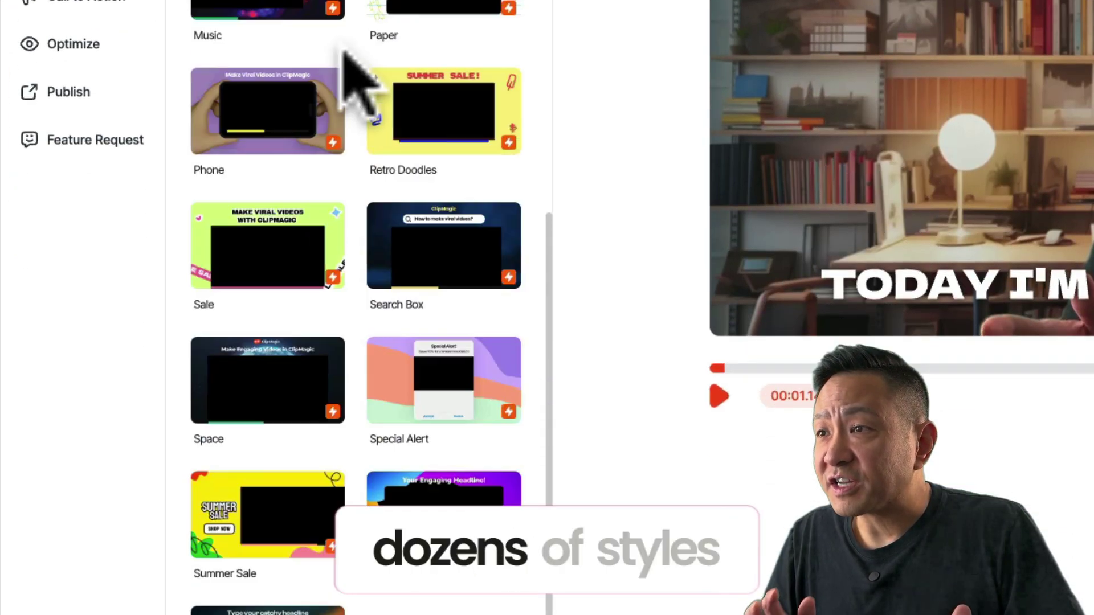
pyautogui.scroll(20, 354, 23)
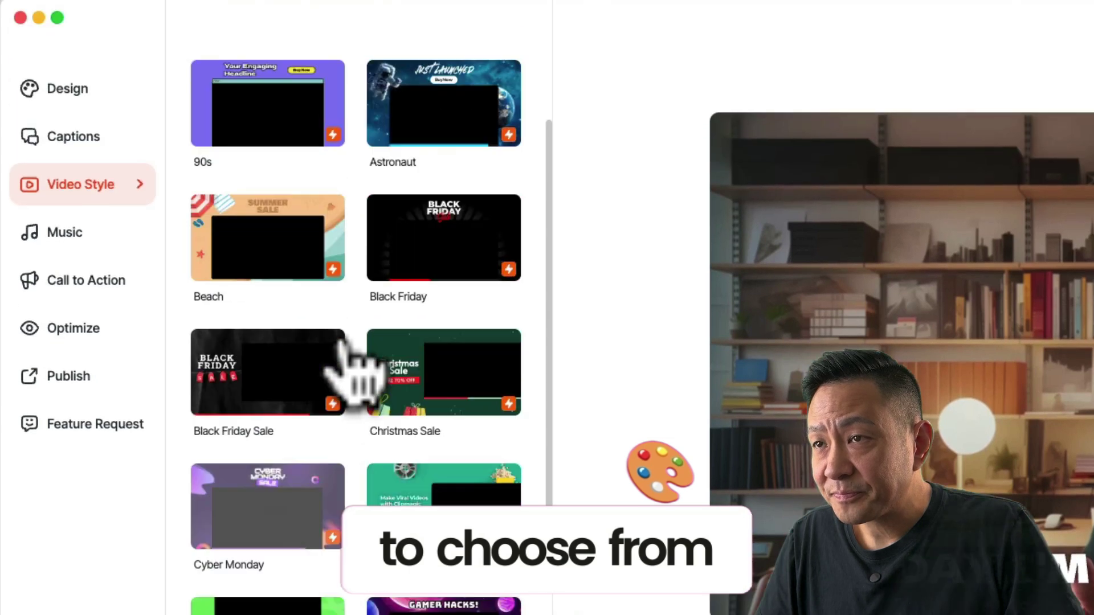
pyautogui.click(81, 232)
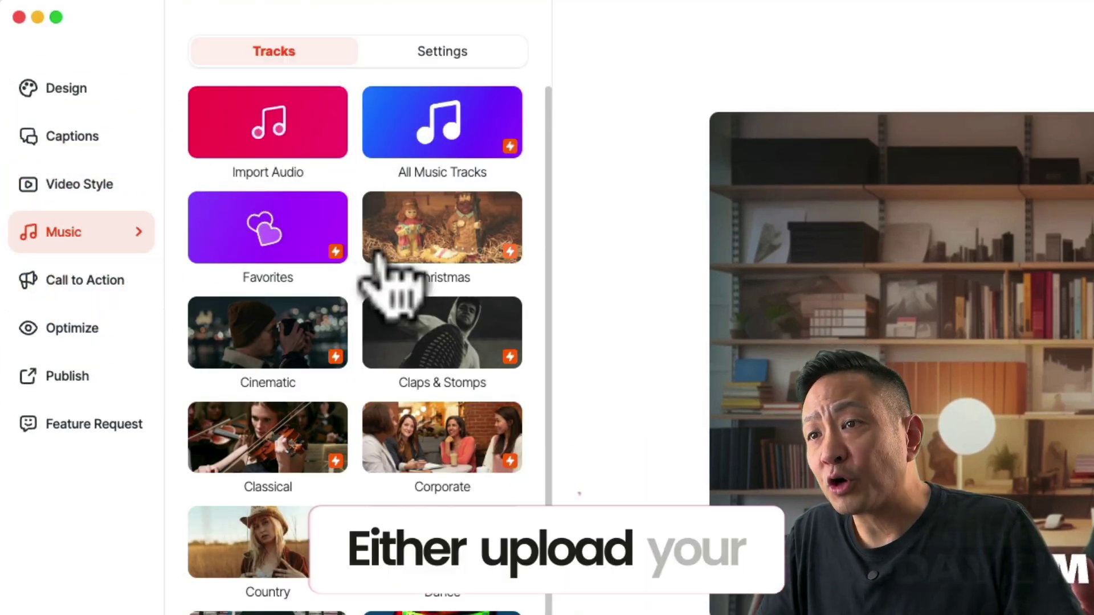
# Scroll the Music tracks, then browse Call to Action scenes like Follow Me and Like And Subscribe.
pyautogui.scroll(-6, 365, 342)
pyautogui.scroll(-5, 360, 324)
pyautogui.scroll(10, 360, 324)
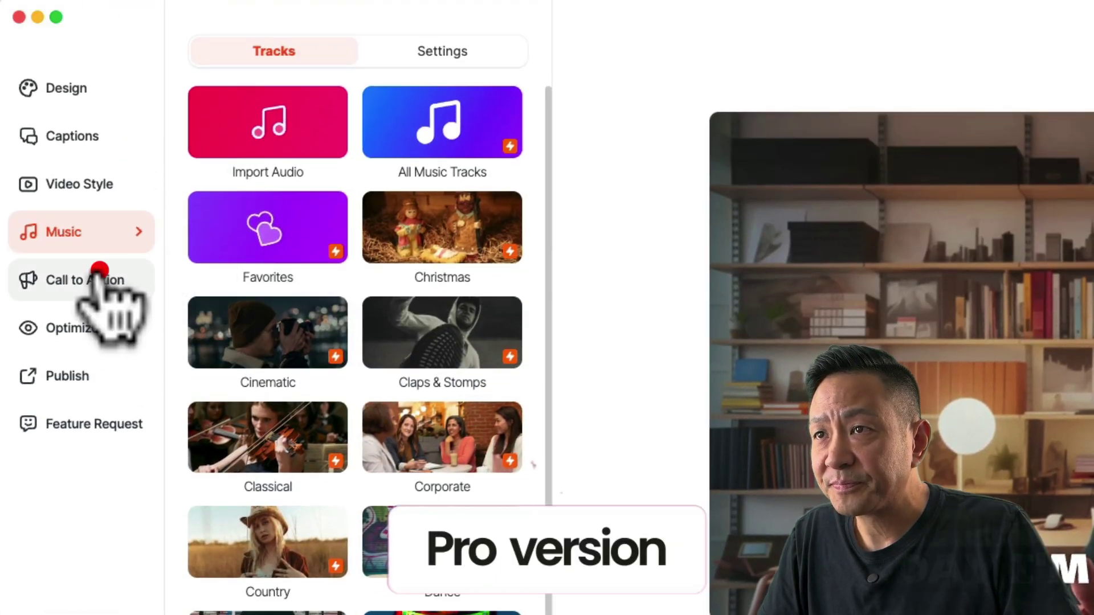
pyautogui.click(94, 279)
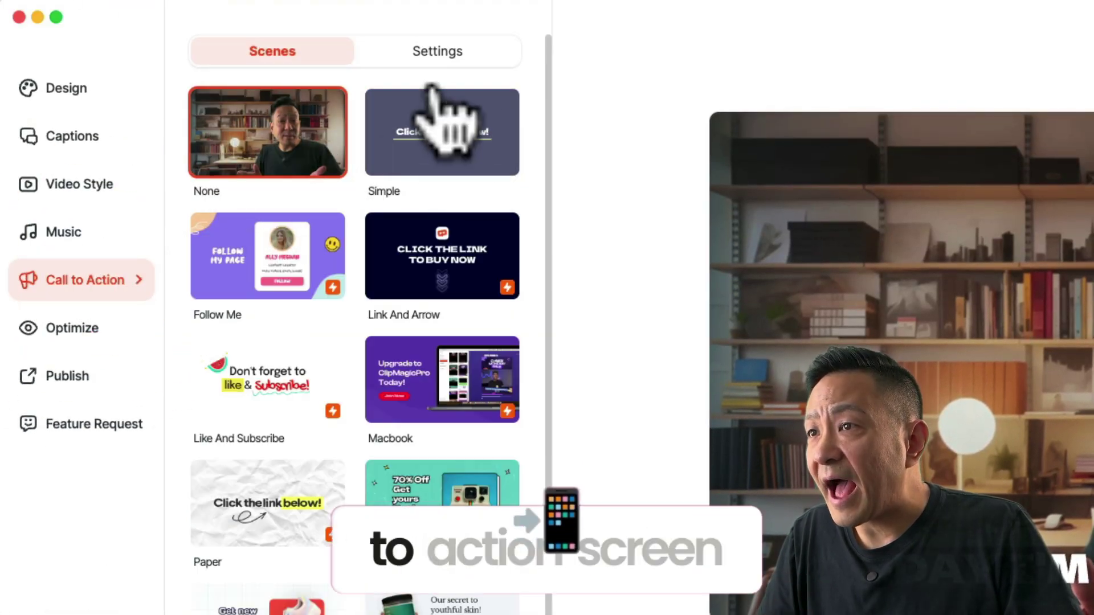
pyautogui.scroll(-4, 361, 280)
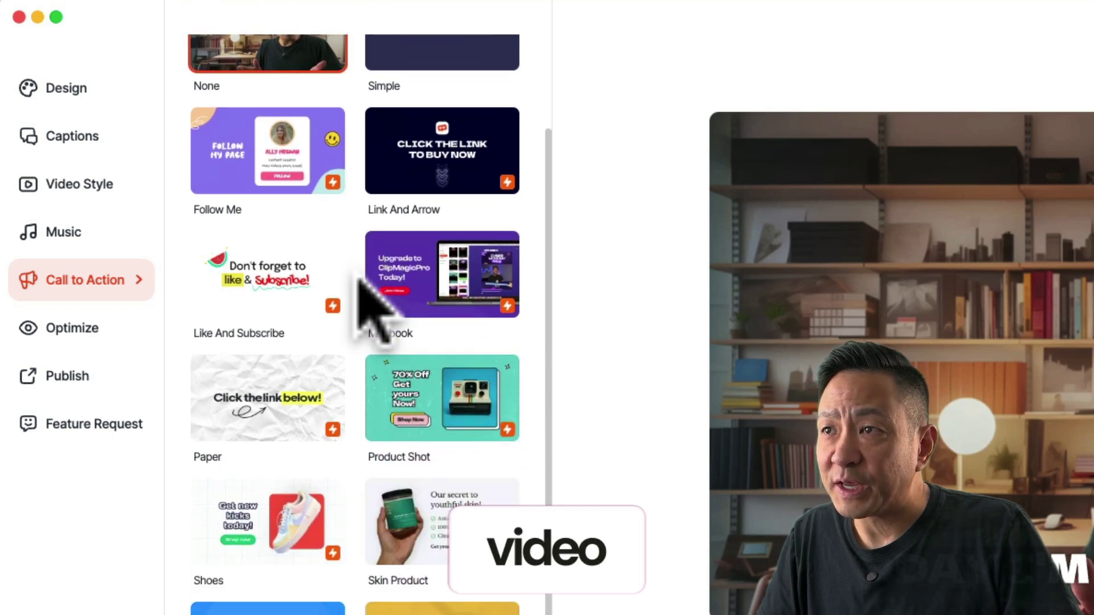
pyautogui.scroll(4, 360, 279)
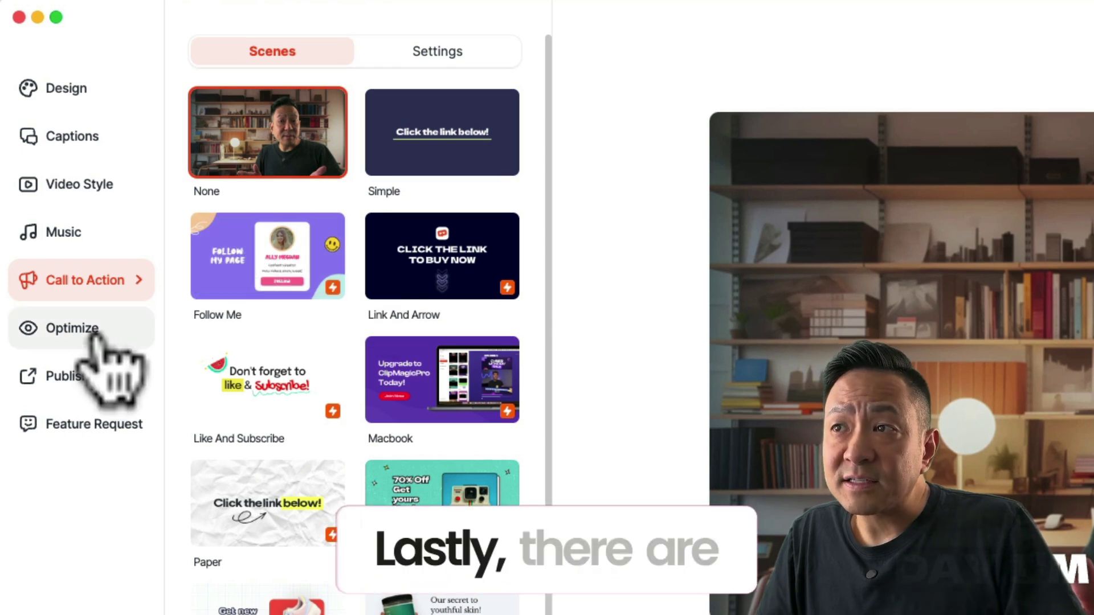
# Show the Optimize panel with its Magic Hook, Description and Branding toggles.
pyautogui.click(65, 330)
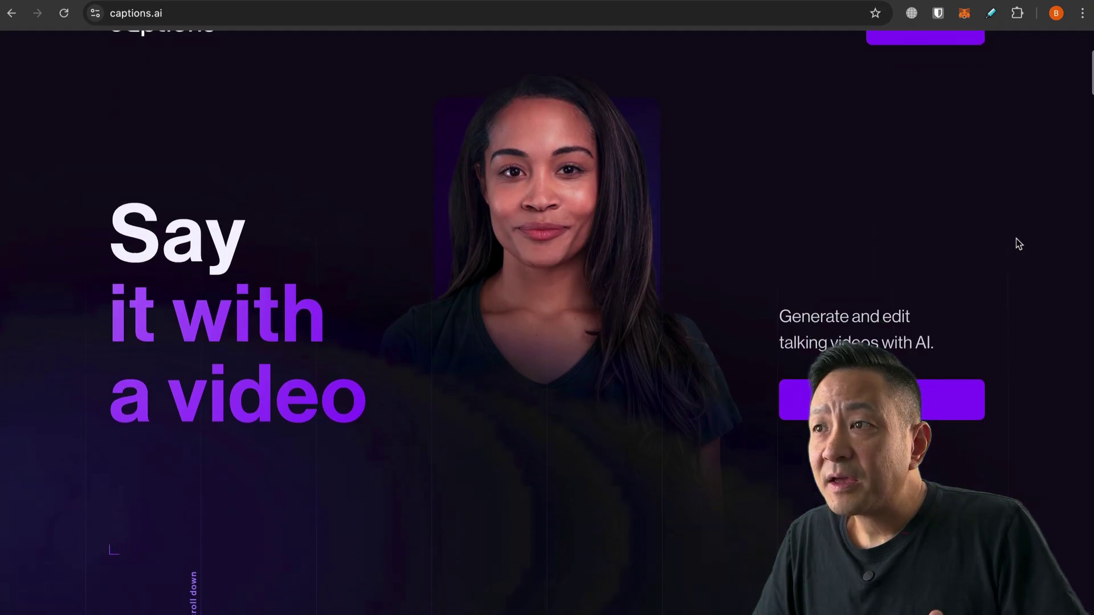
# Scroll past the captions.ai hero sections to the phones showing one video in Japanese, English and Spanish.
pyautogui.scroll(-5, 1019, 244)
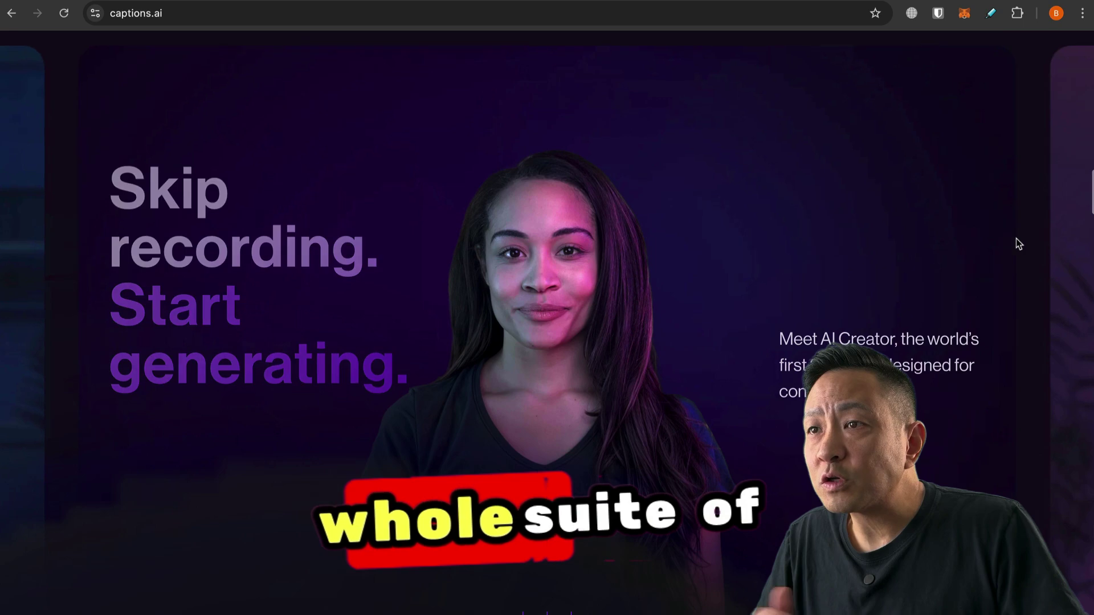
pyautogui.scroll(-5, 1019, 244)
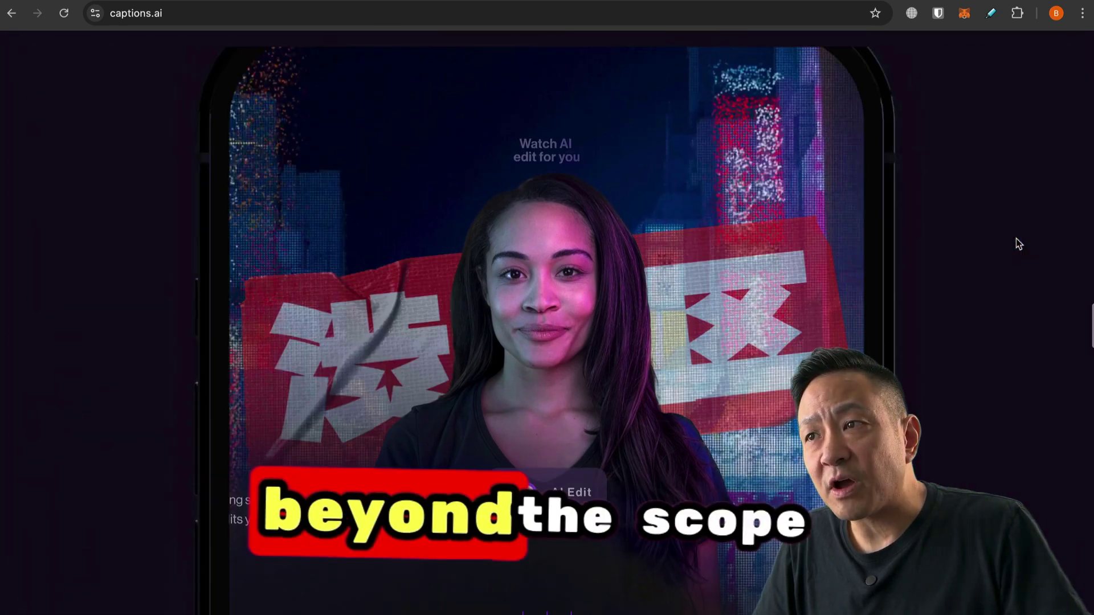
pyautogui.scroll(-5, 1019, 244)
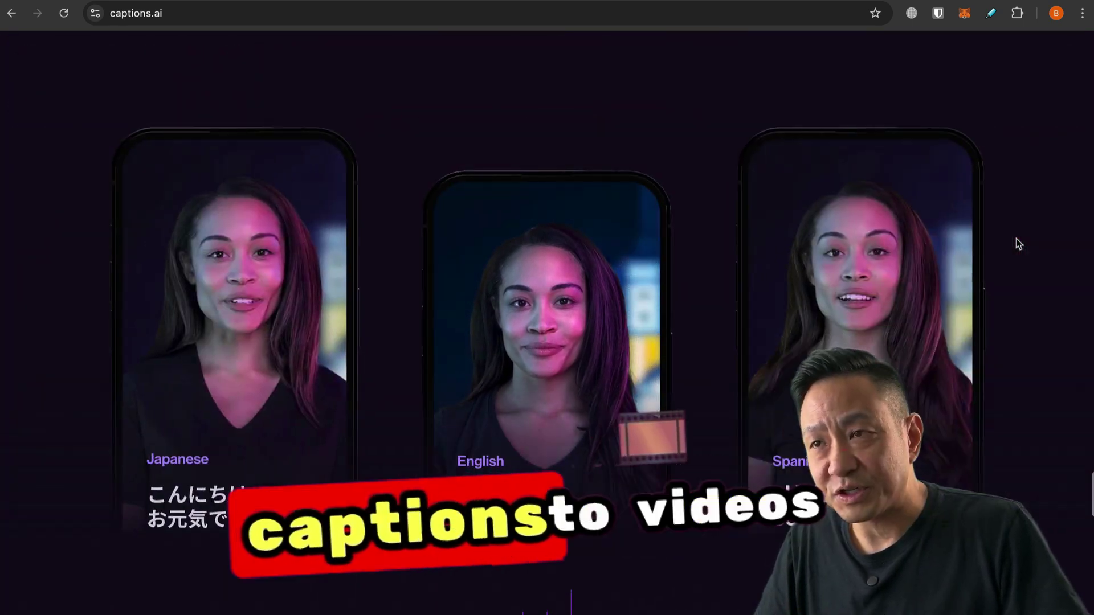
pyautogui.scroll(-3, 1019, 244)
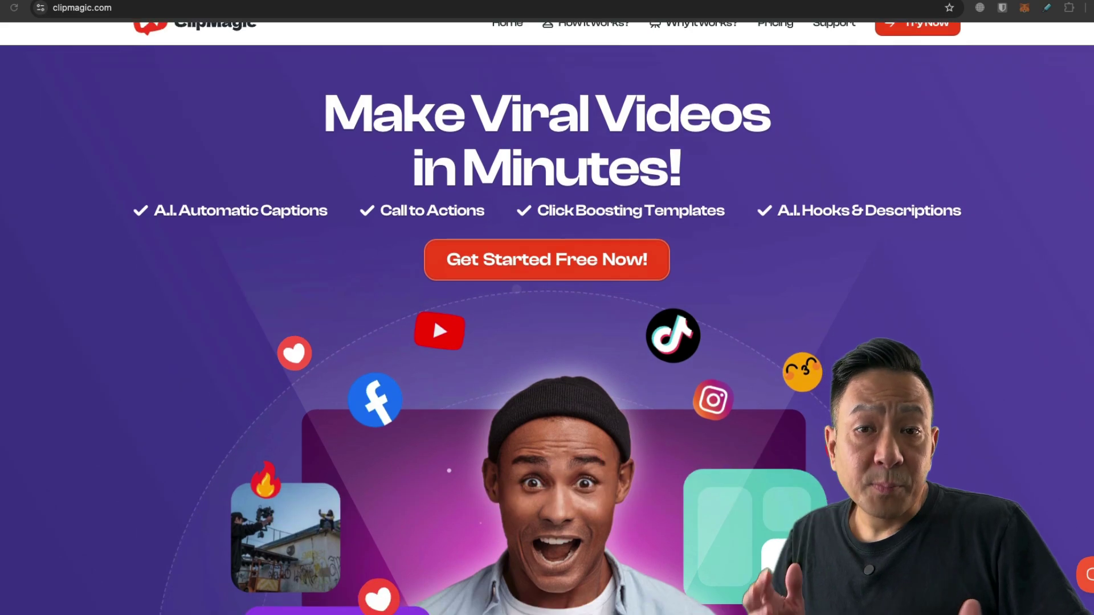
pyautogui.scroll(-5, 547, 308)
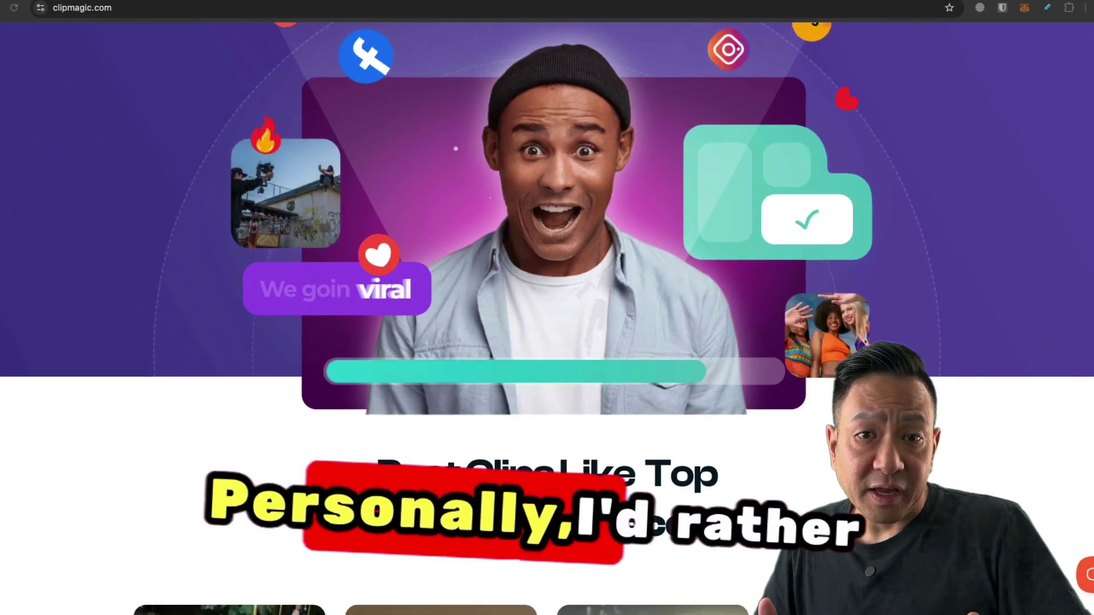
# Scroll through templates, $20/mo pricing against $50/mo and $24/mo rivals, and FAQ, then back up to the banner.
pyautogui.scroll(-15, 547, 307)
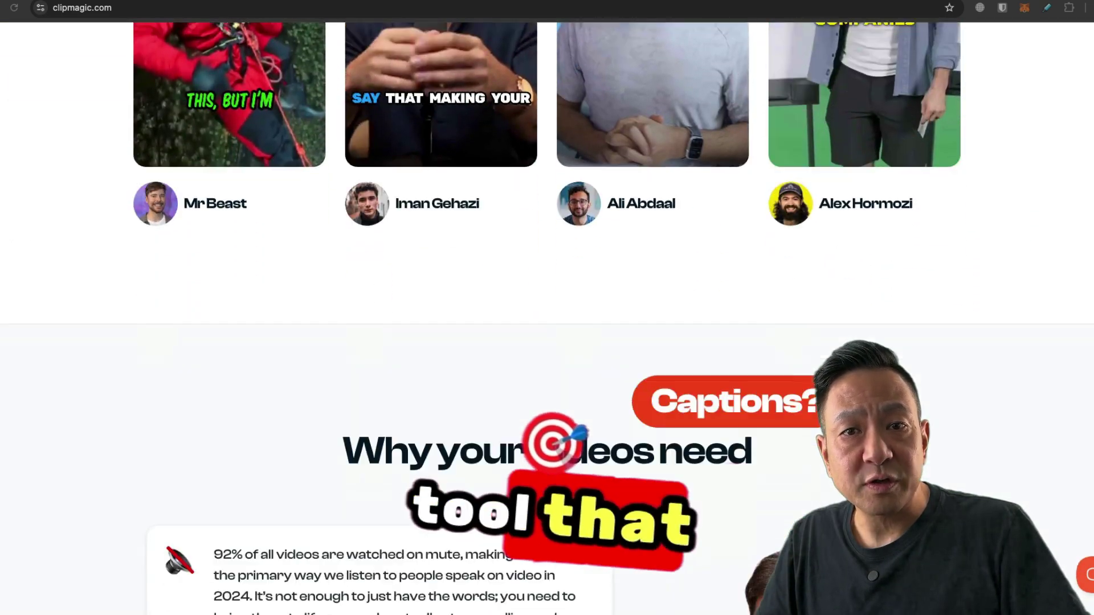
pyautogui.scroll(-14, 547, 308)
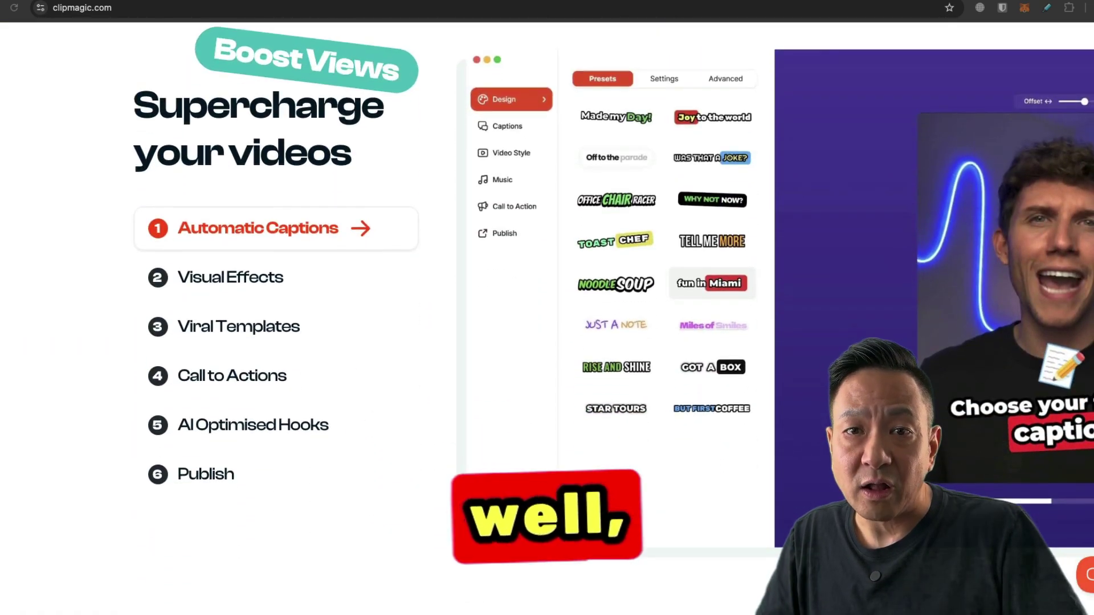
pyautogui.scroll(-14, 547, 307)
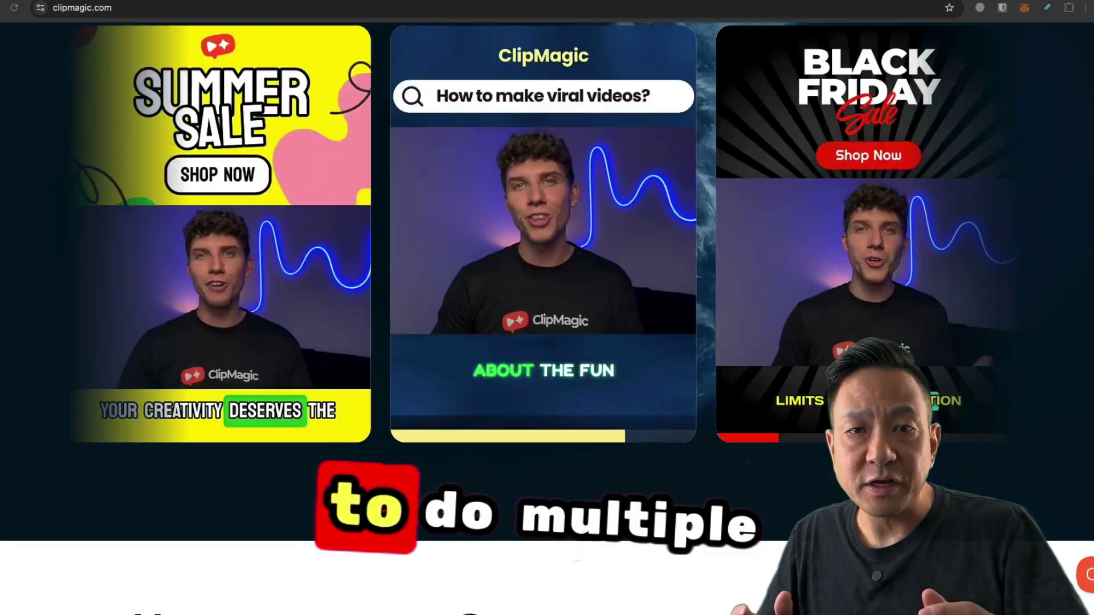
pyautogui.scroll(-14, 547, 308)
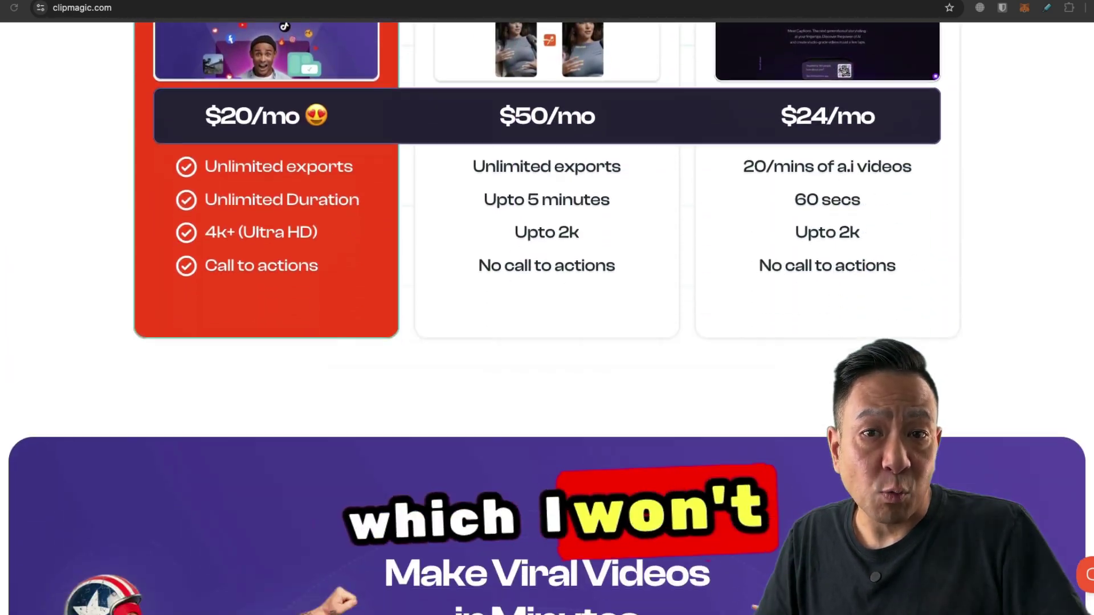
pyautogui.scroll(-10, 547, 308)
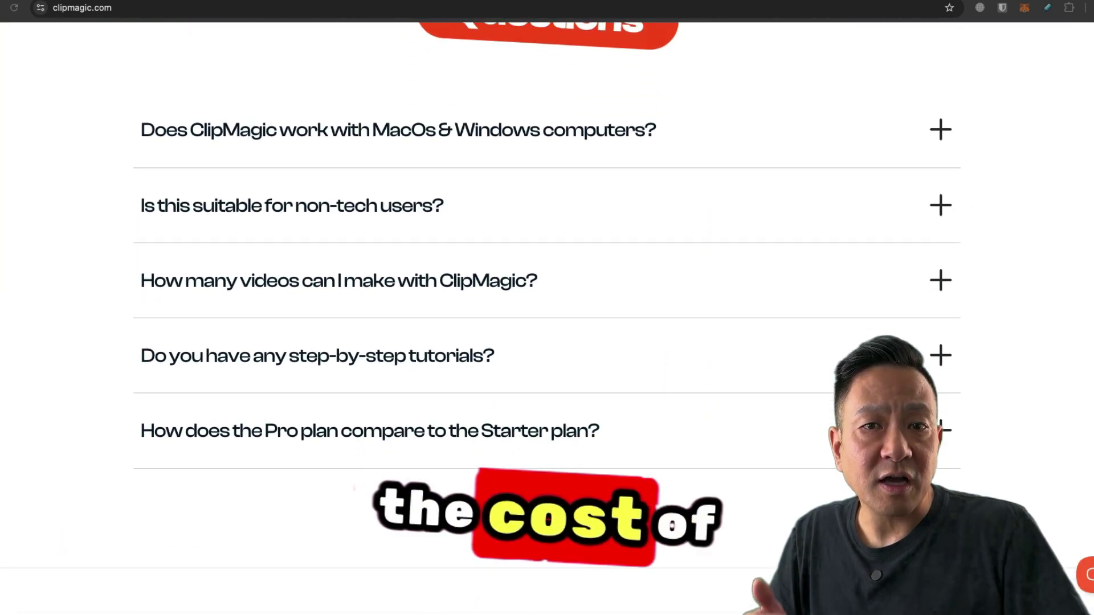
pyautogui.scroll(12, 547, 307)
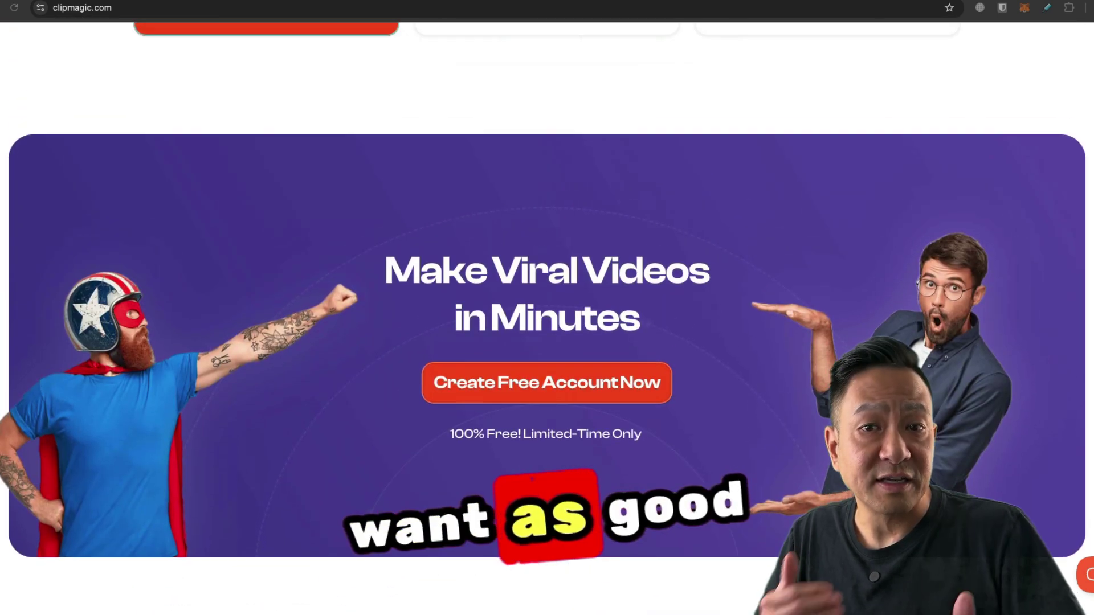